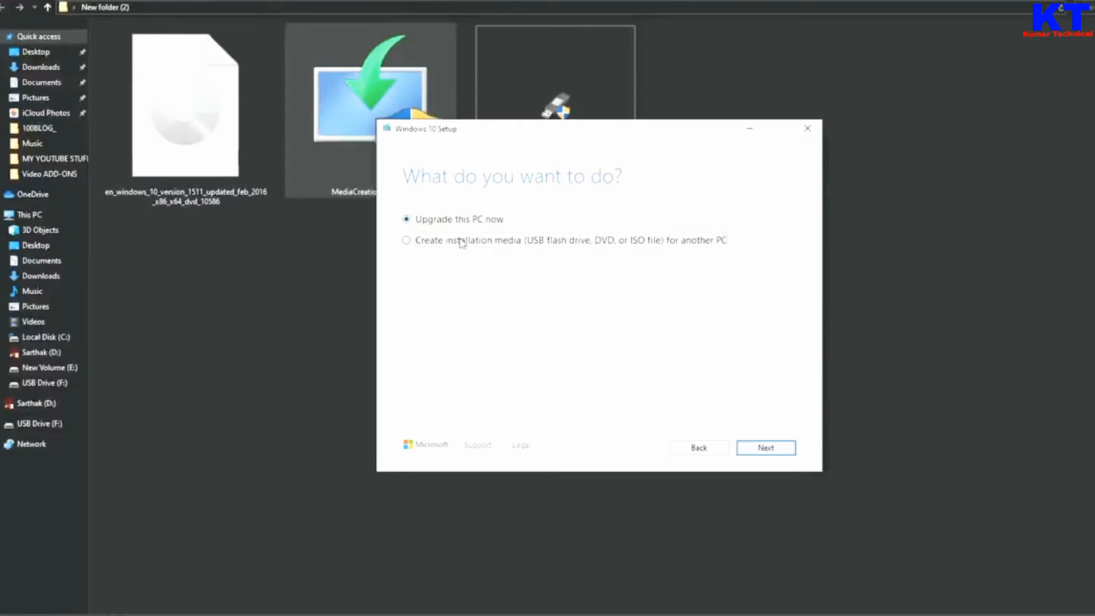
Step: Choose to create installation media for another PC with English (United States), Windows 10 and 64-bit (x64), without the recommended options
left_click(445, 249)
left_click(764, 449)
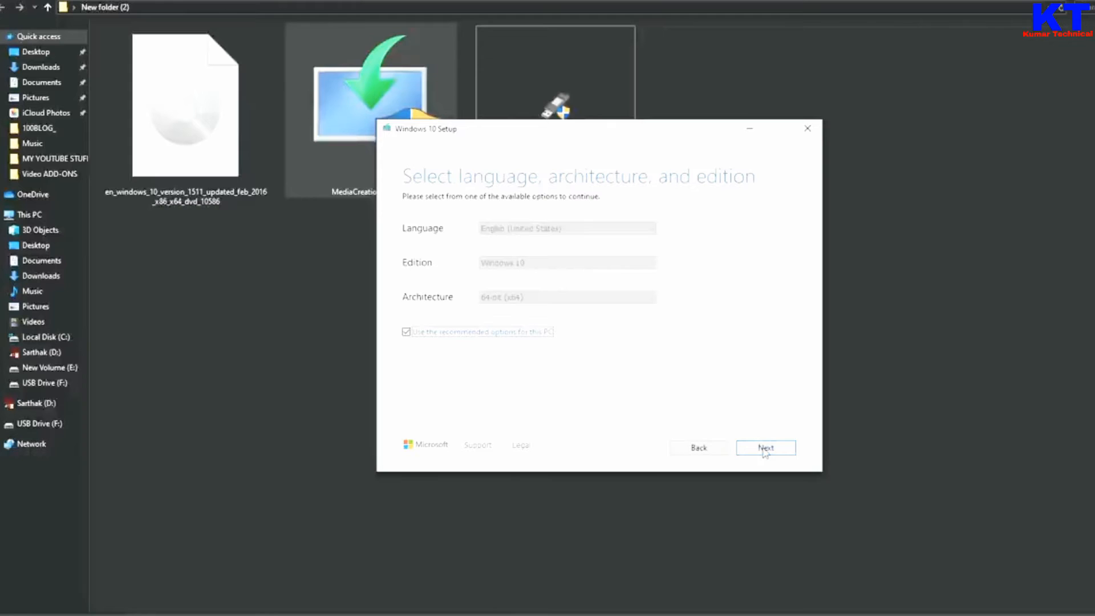
left_click(427, 334)
left_click(556, 230)
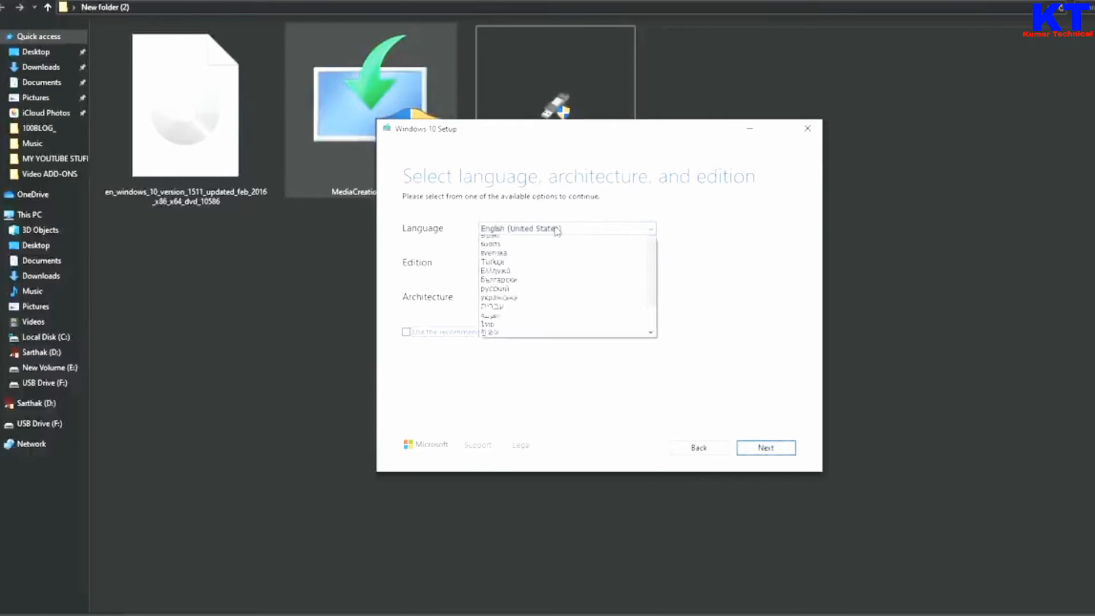
left_click(556, 230)
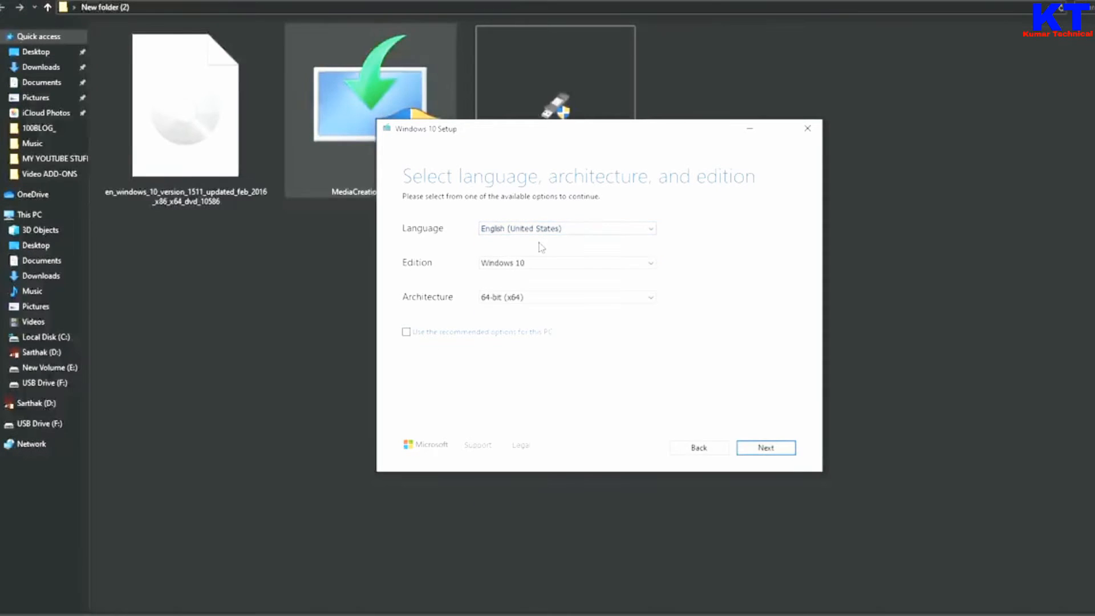
left_click(535, 265)
left_click(534, 266)
left_click(535, 298)
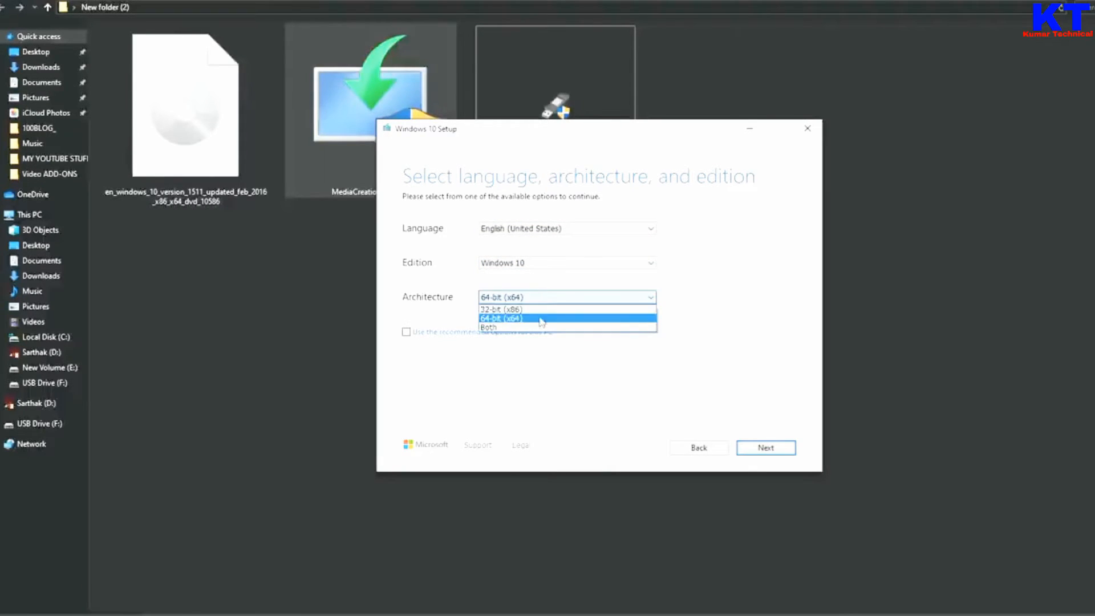
left_click(532, 319)
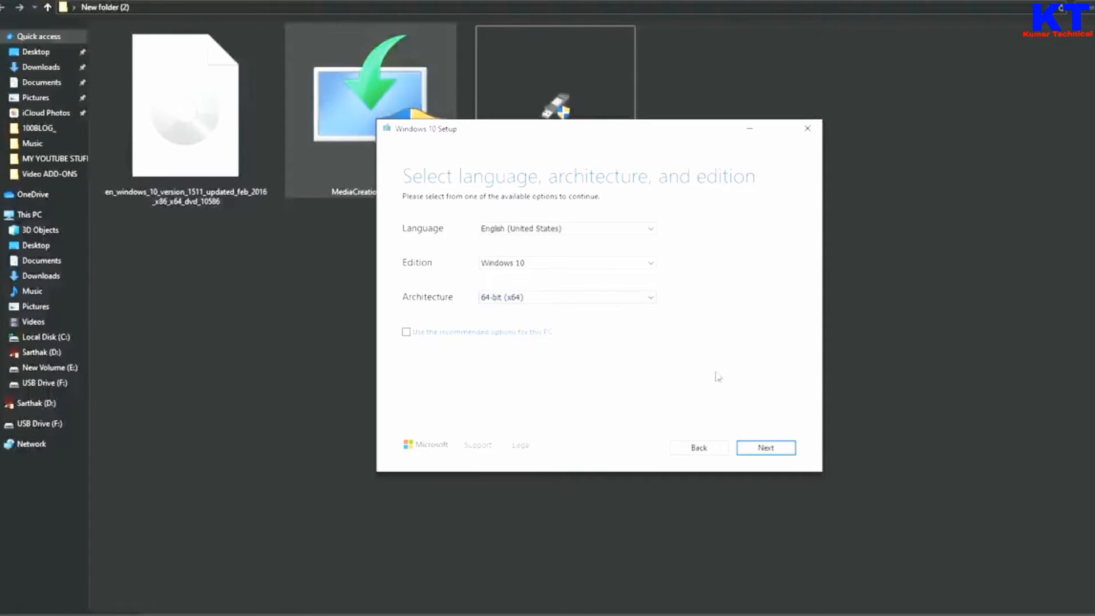
left_click(766, 450)
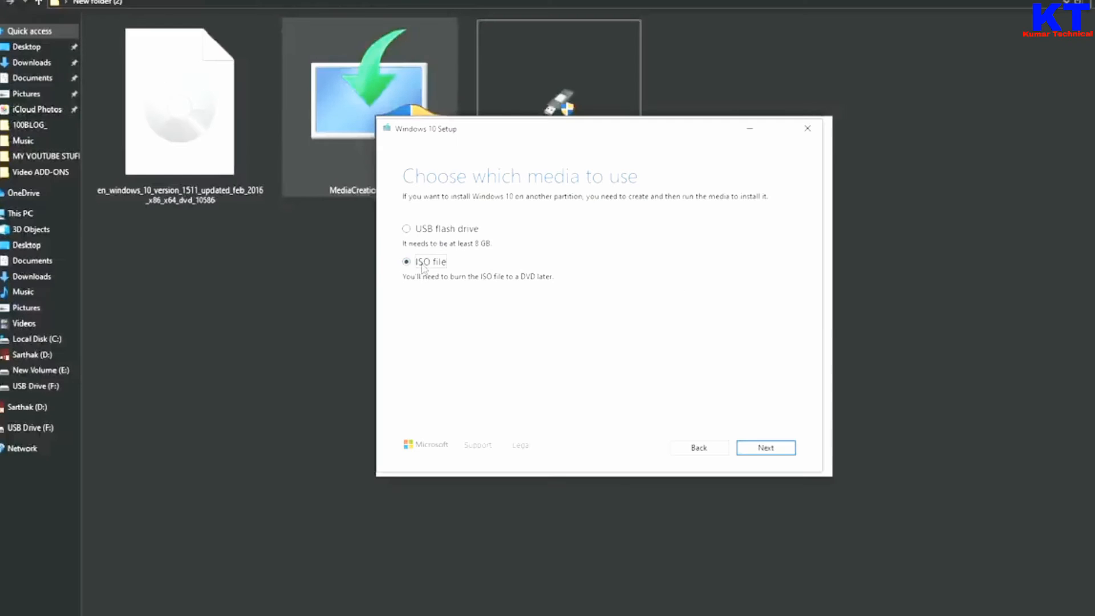
Step: Save the Windows 10 installation media as an ISO file named Windows on the Desktop, and minimize the setup window during the download
left_click(761, 448)
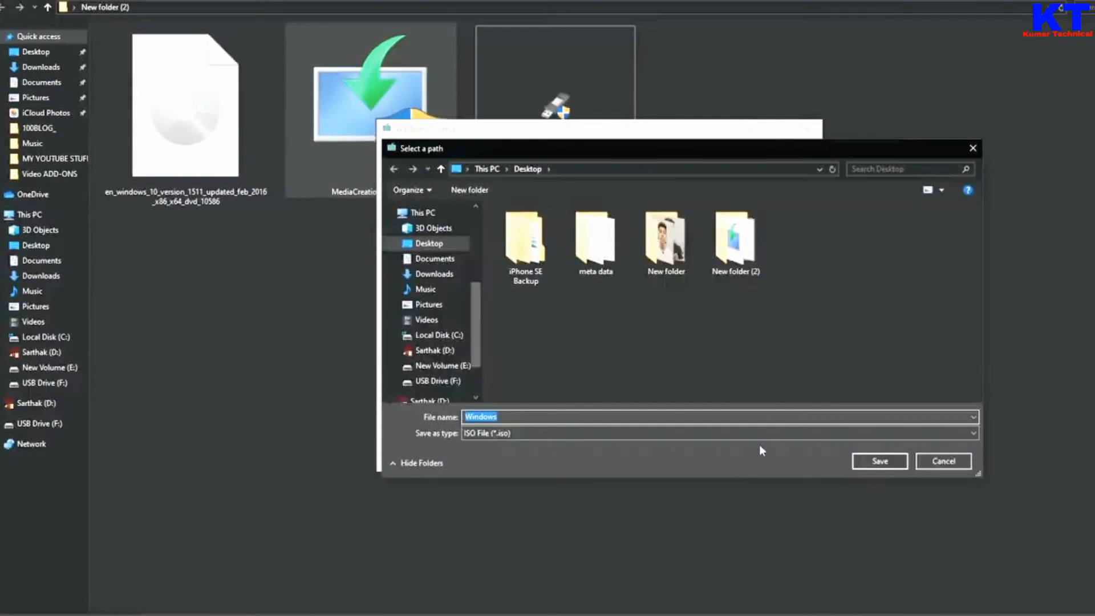
left_click(433, 244)
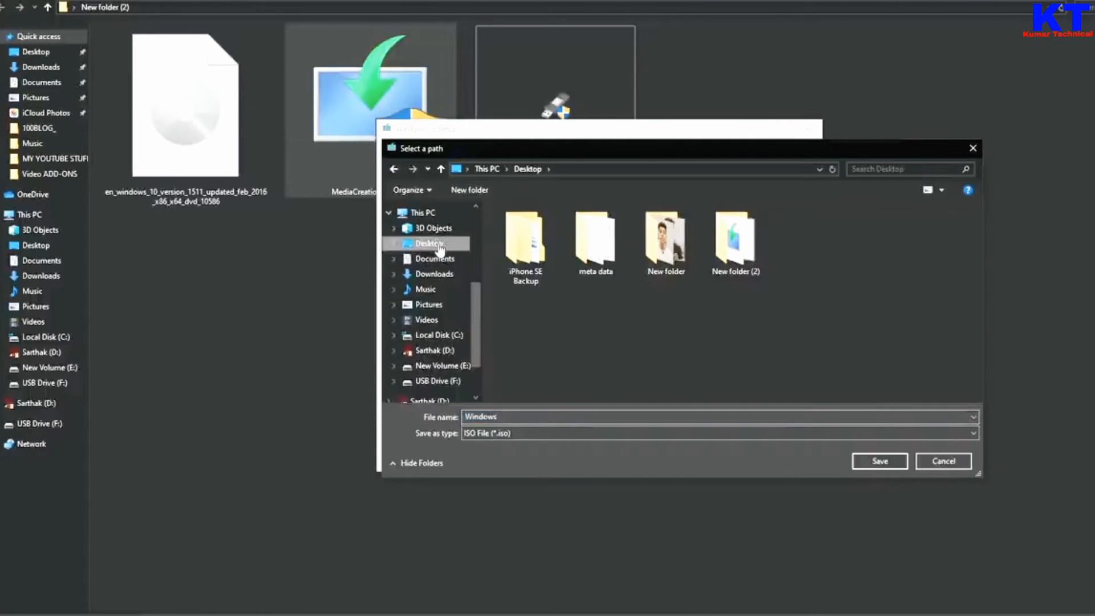
left_click(871, 460)
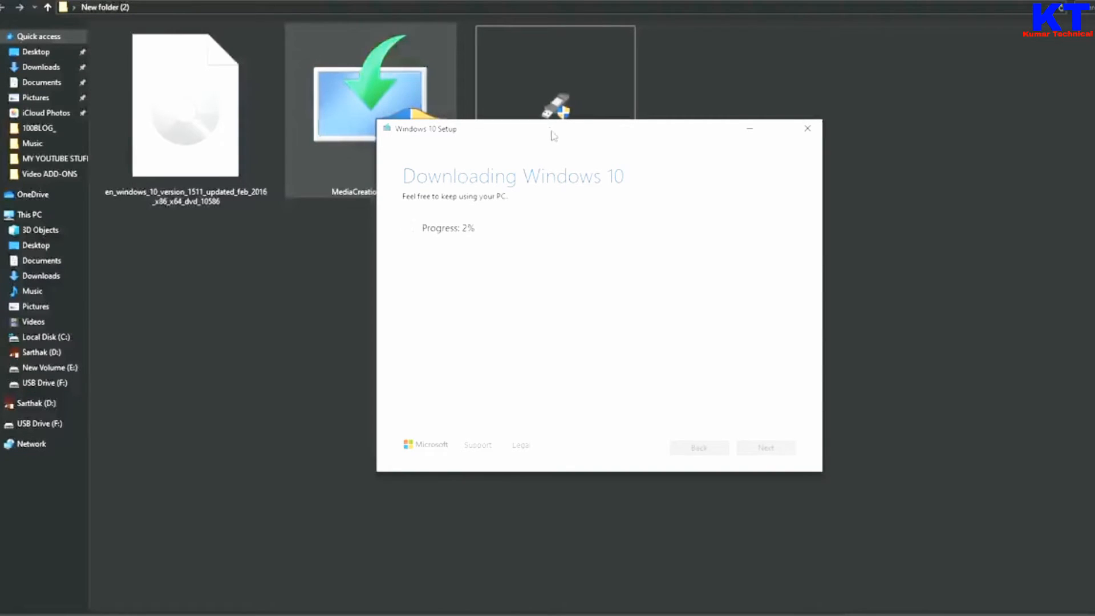
left_click(751, 132)
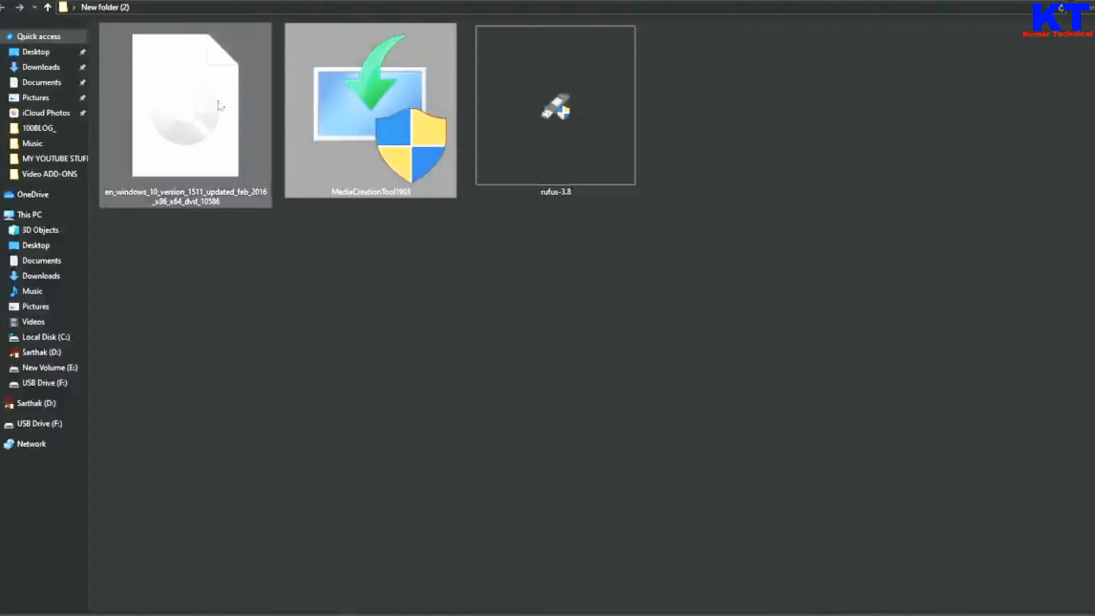
left_click(549, 485)
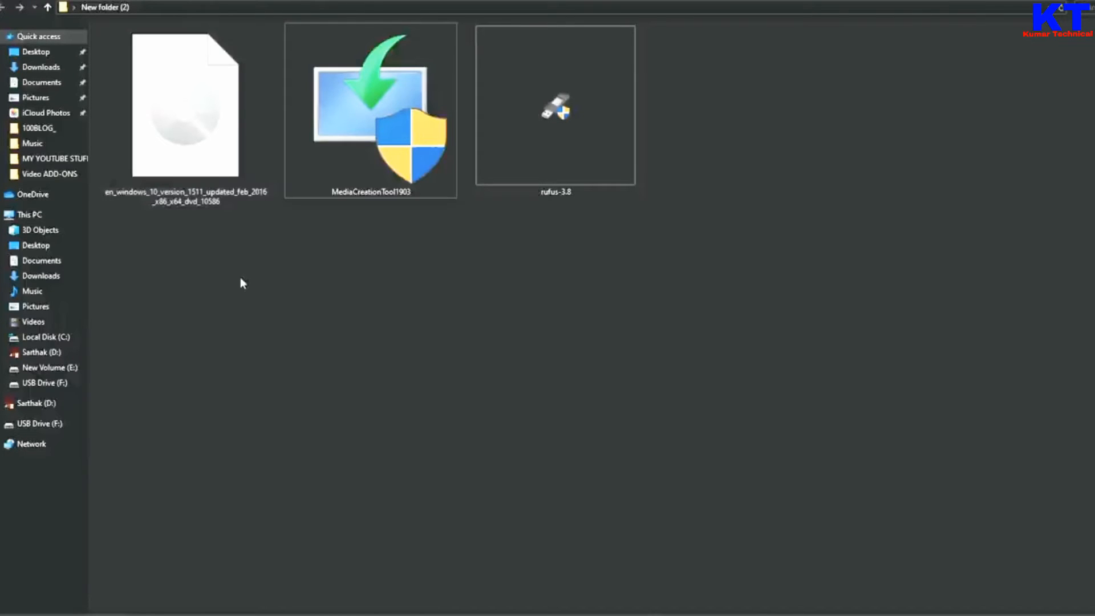
left_click(194, 124)
left_click(289, 281)
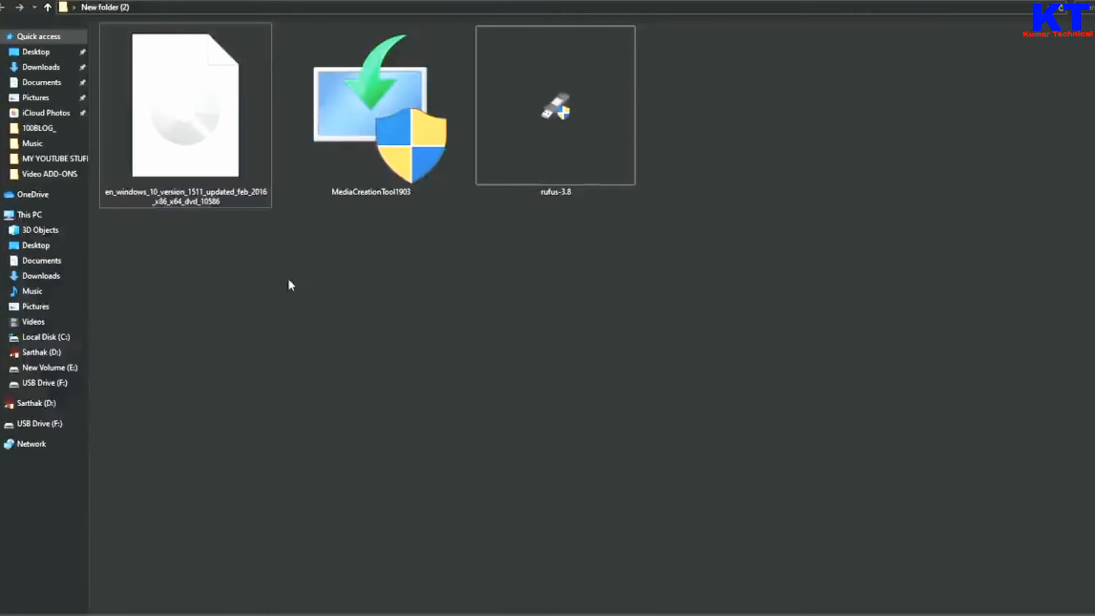
Step: Switch to the browser and download Rufus 2.18 from its FileHippo page
mouse_move(580, 85)
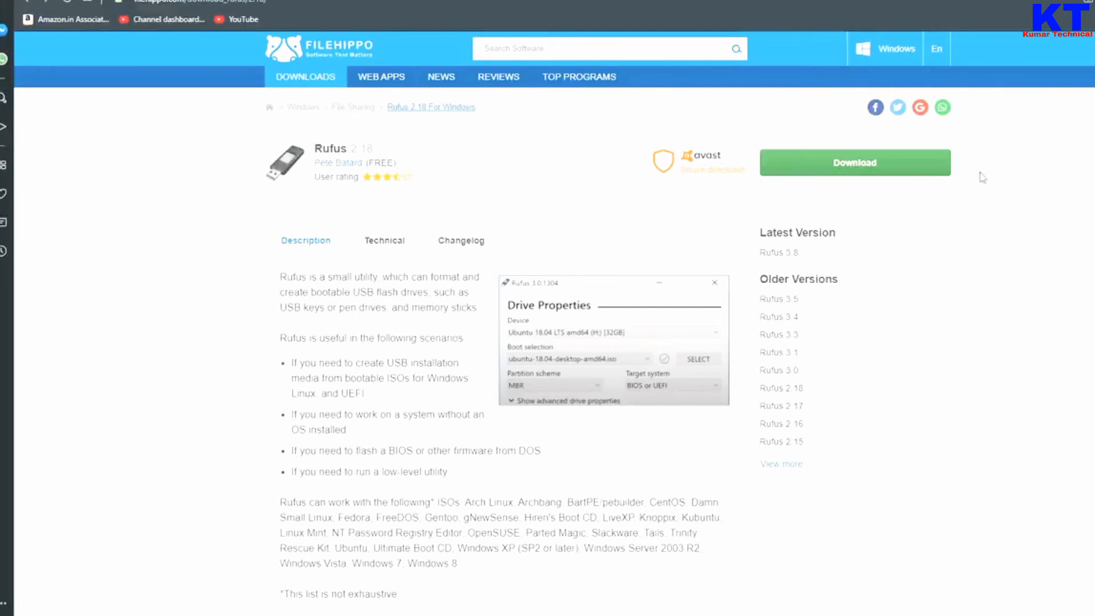
left_click_drag(743, 136, 976, 192)
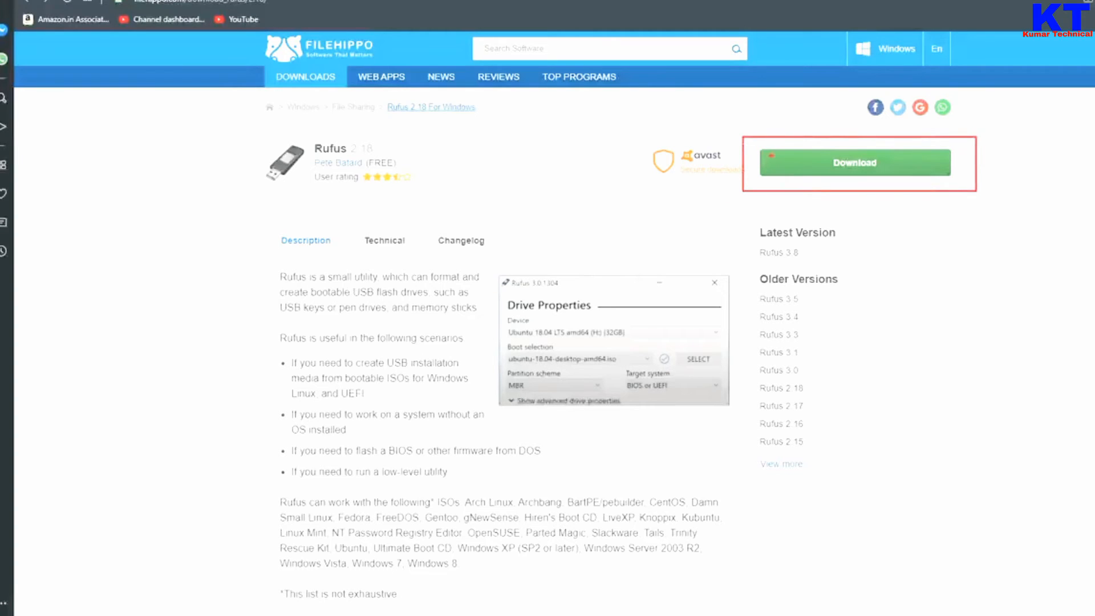
left_click(884, 165)
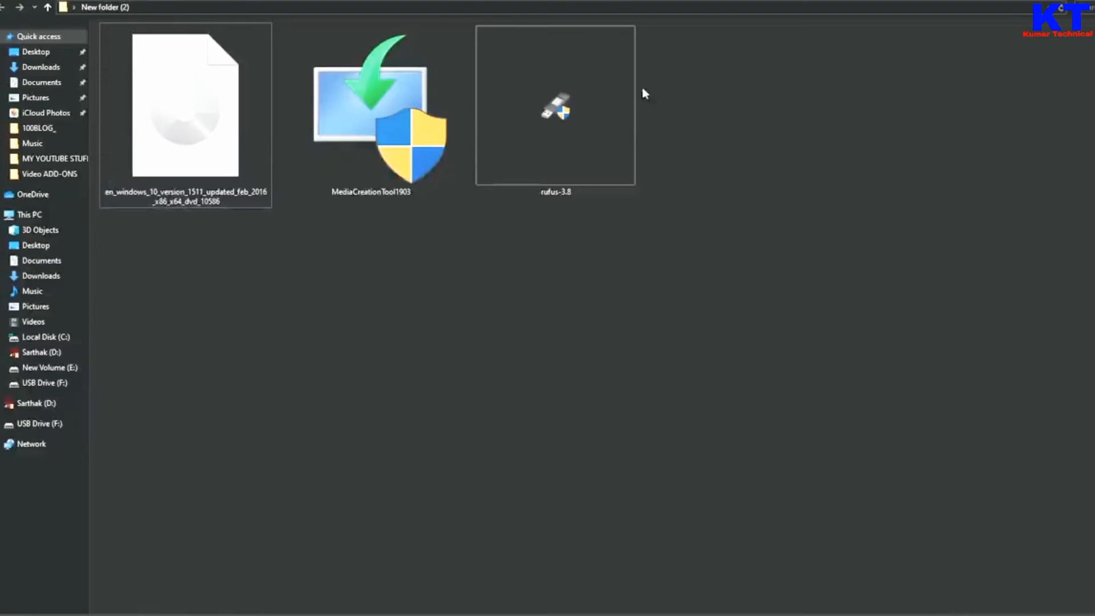
Step: Launch rufus-3.8 from New folder (2) and select the NO_LABEL (F:) USB drive as the device
double_click(584, 93)
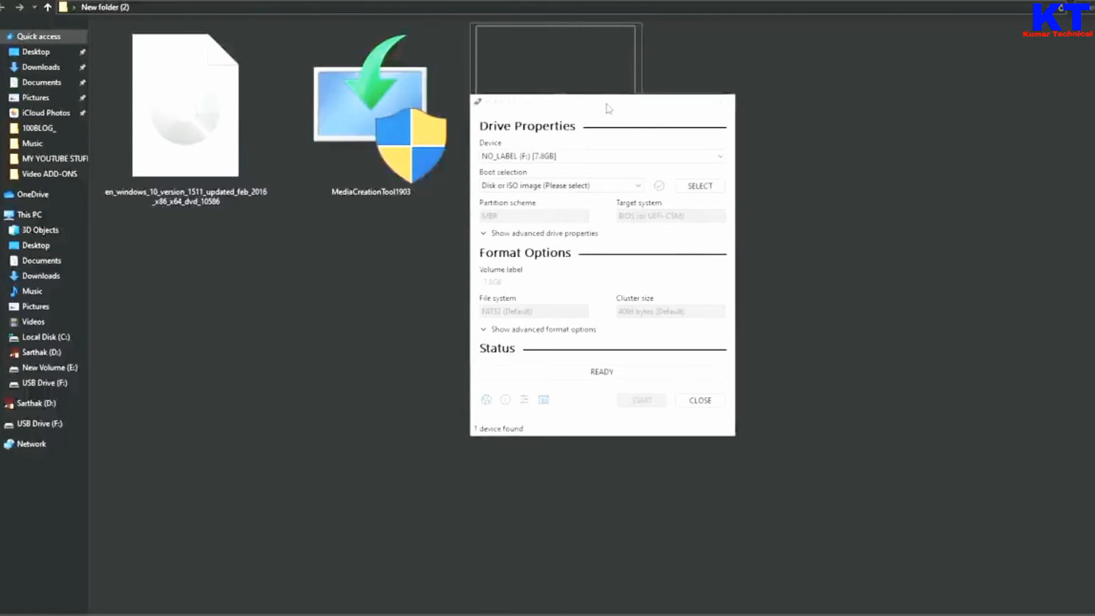
left_click_drag(608, 108, 731, 174)
left_click(671, 222)
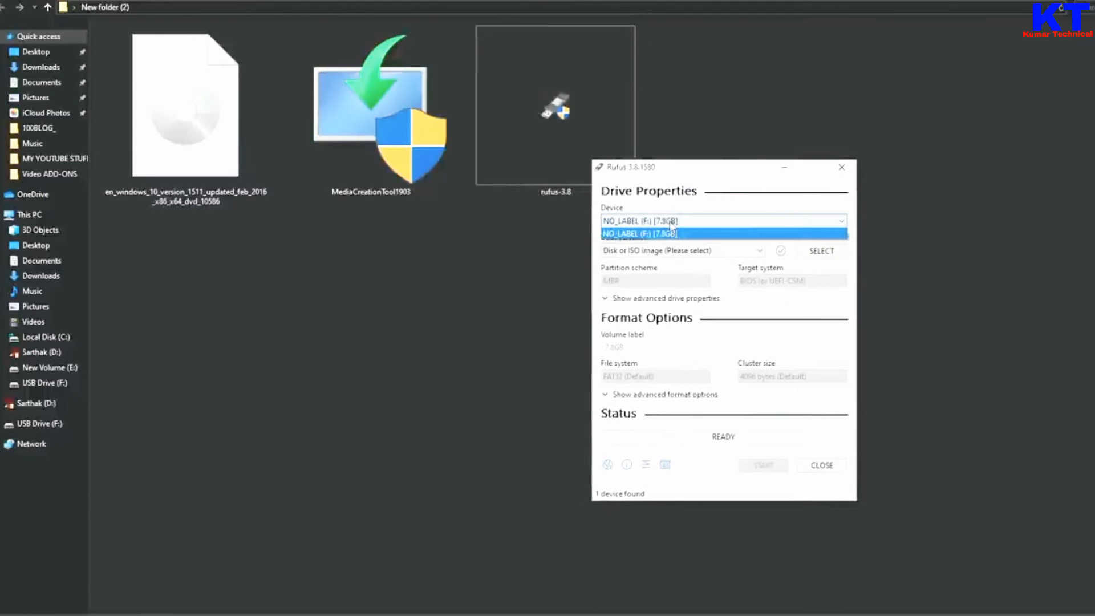
left_click(670, 221)
left_click(670, 221)
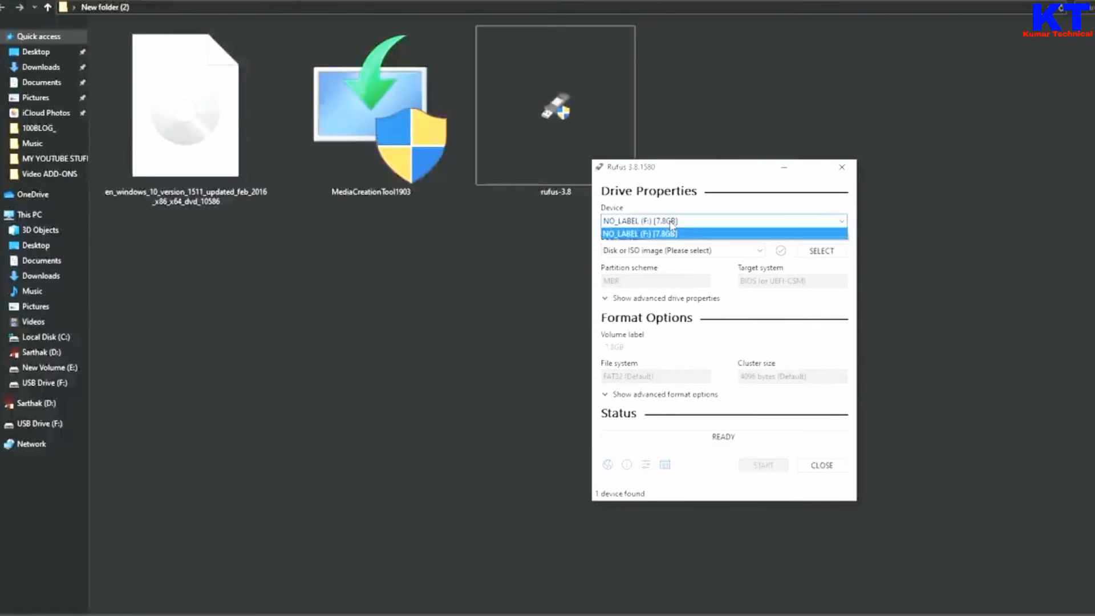
left_click(665, 235)
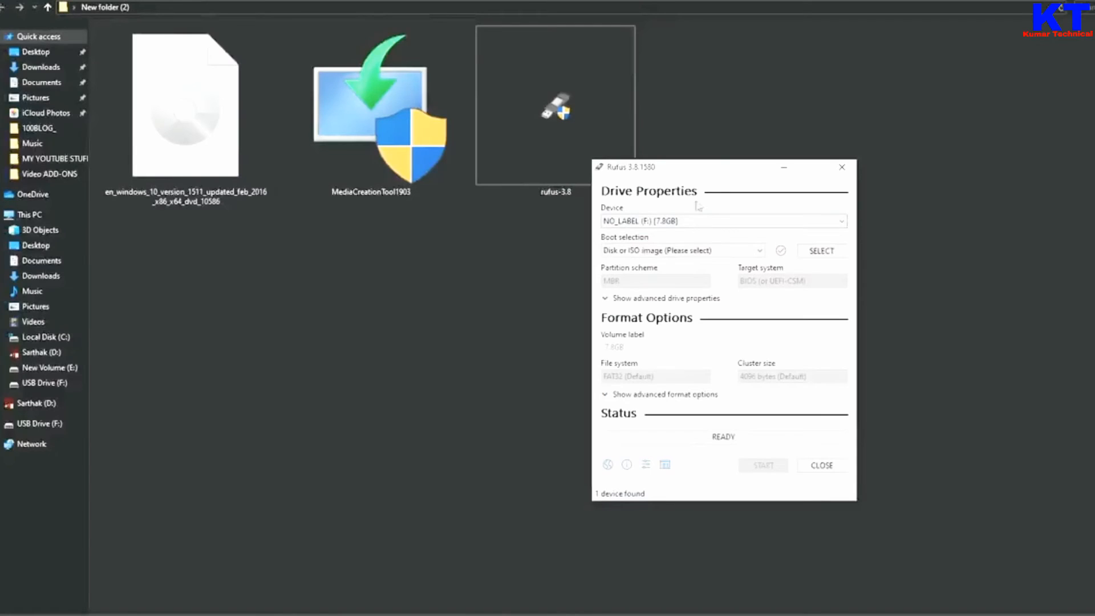
Step: Load the en_windows_10_version_1511_updated_feb_2016 disc image from folder 3 on drive D: as the boot selection
left_click_drag(703, 103, 782, 33)
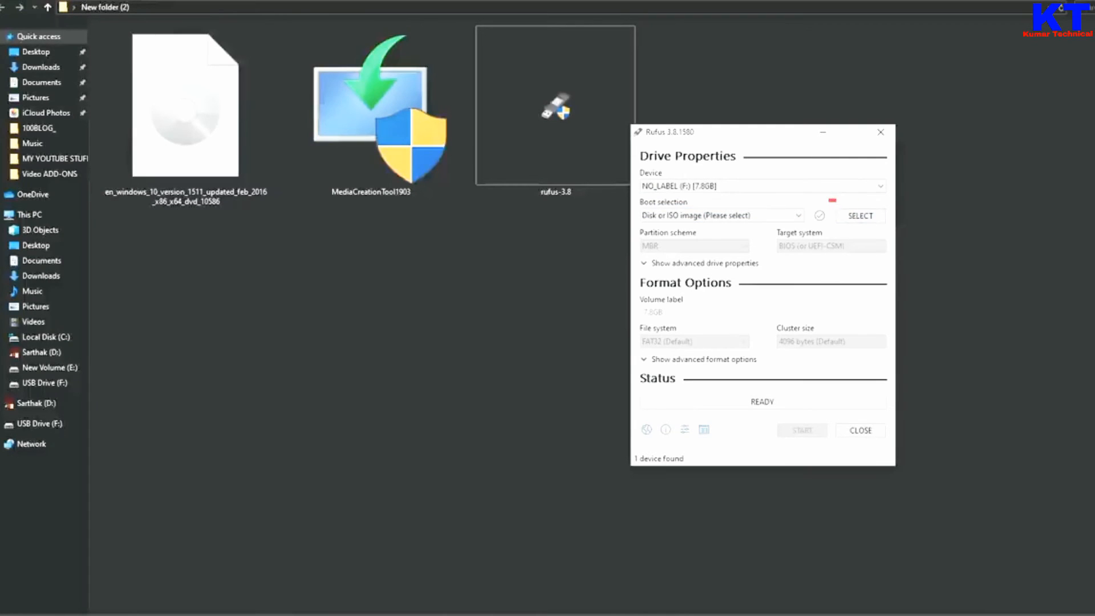
left_click(860, 216)
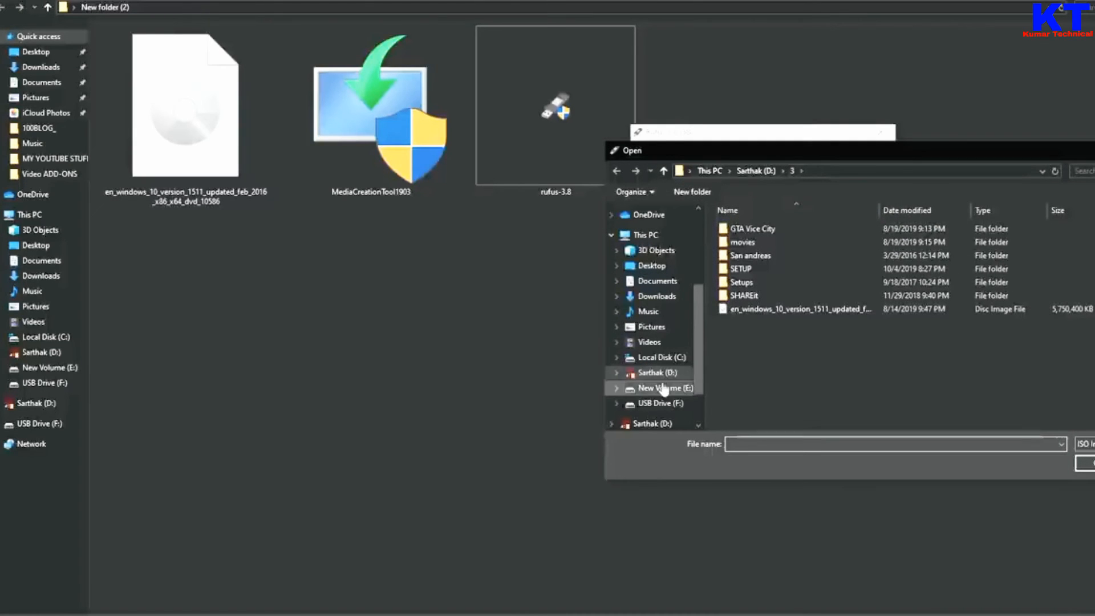
double_click(794, 310)
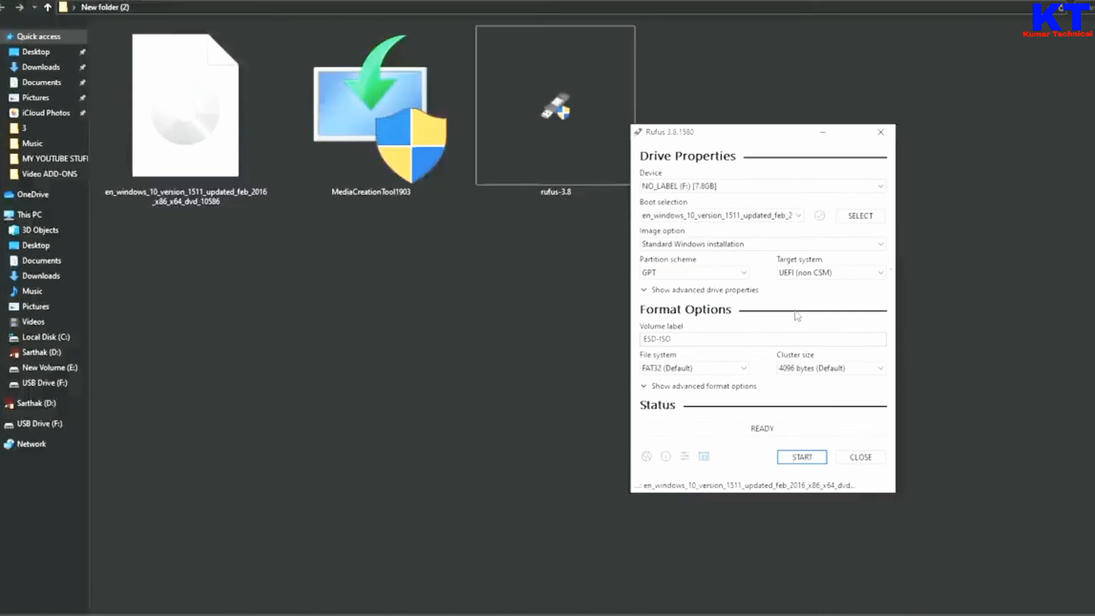
Step: Set the image option to Standard Windows installation and start writing the image to the USB drive
left_click(752, 244)
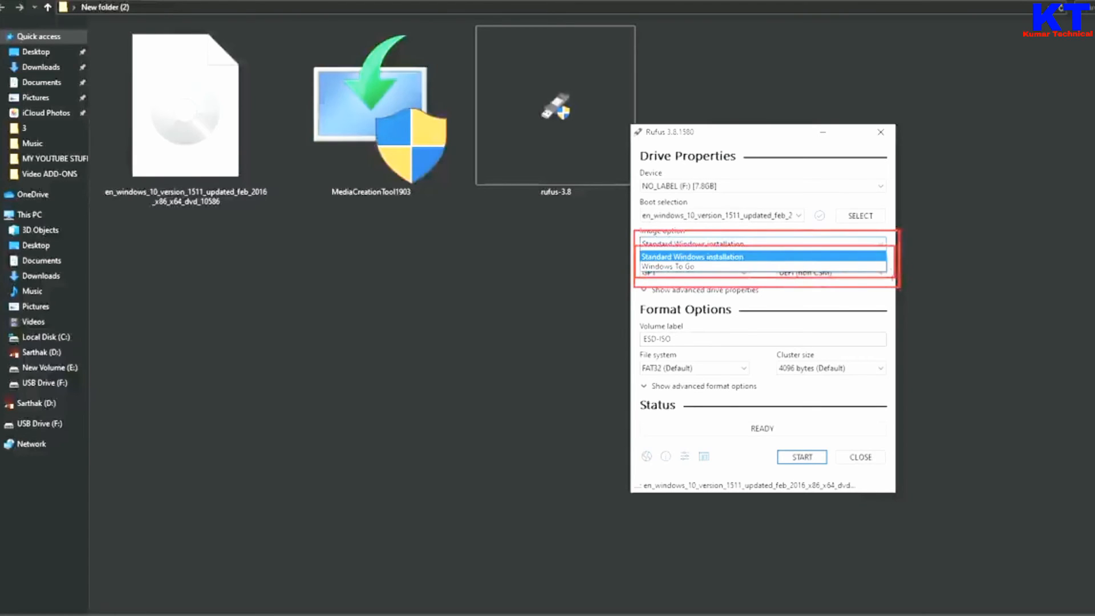
left_click(678, 244)
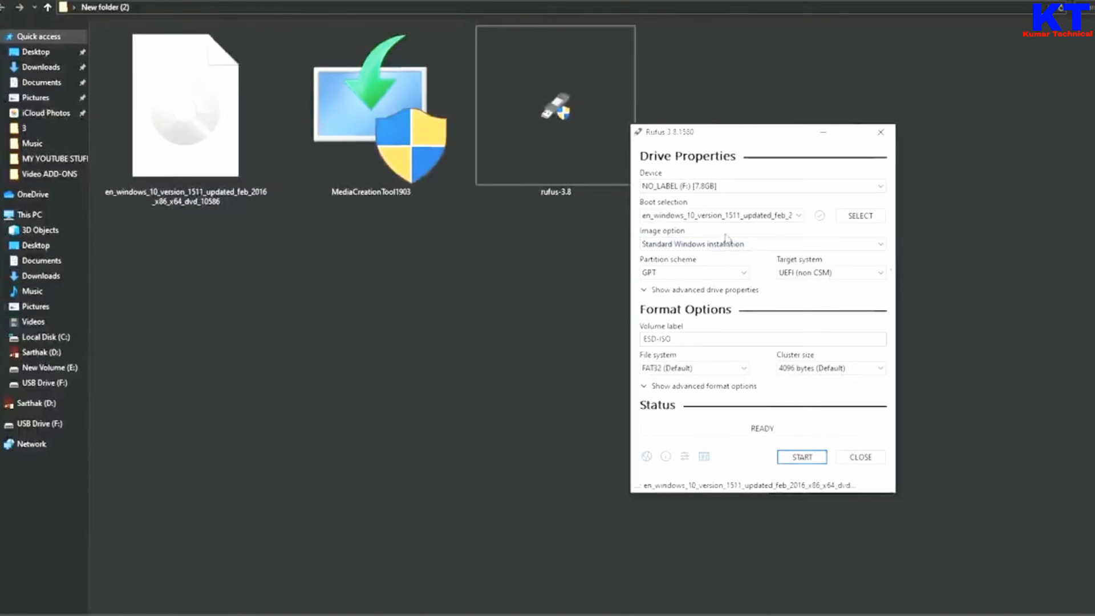
left_click(743, 224)
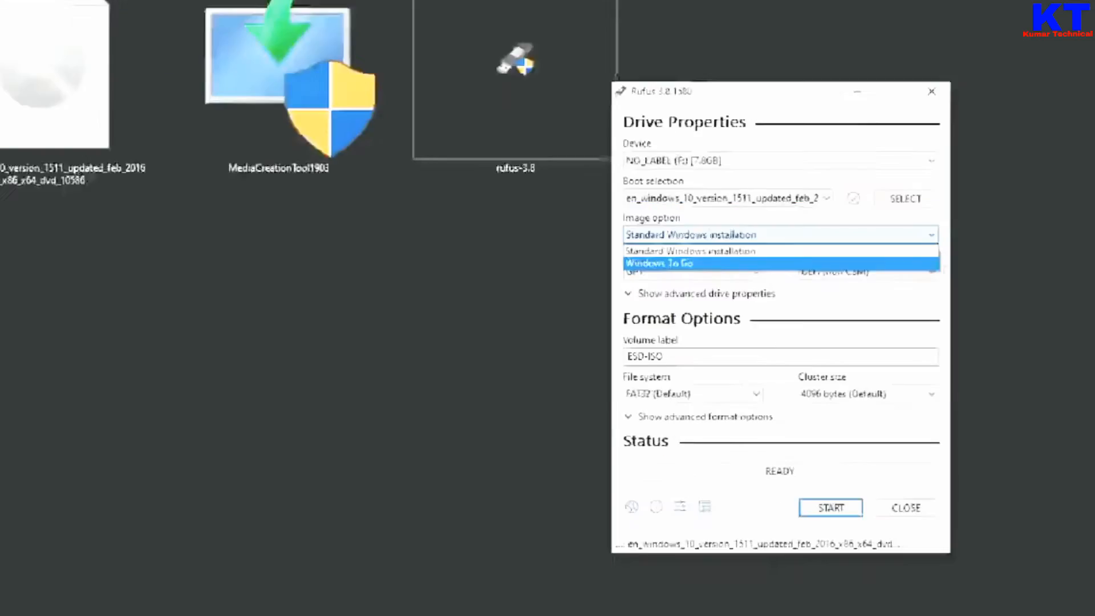
left_click(703, 283)
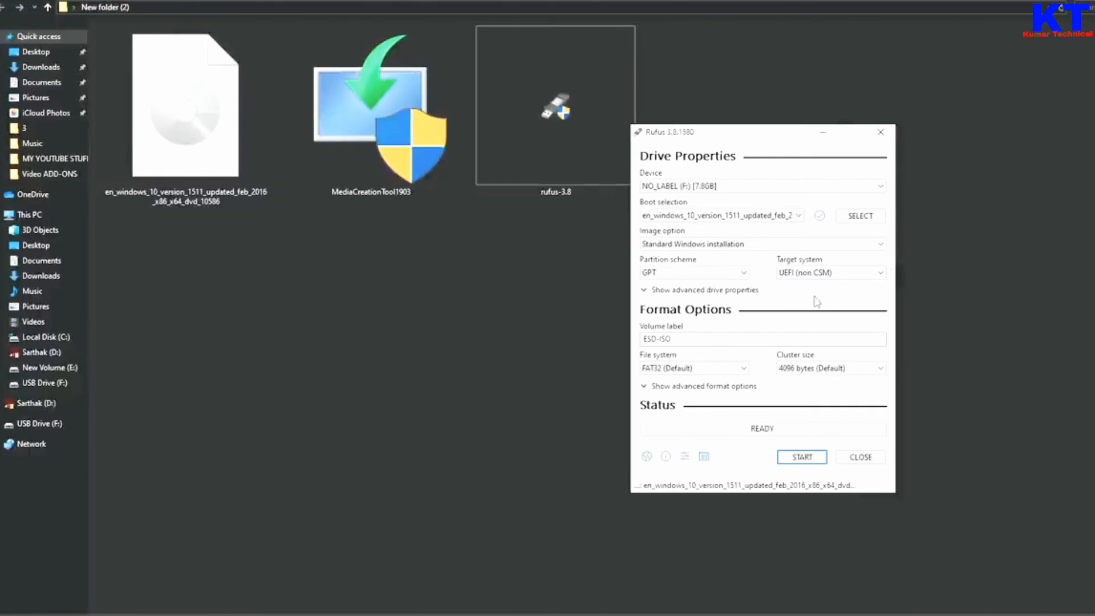
left_click(787, 245)
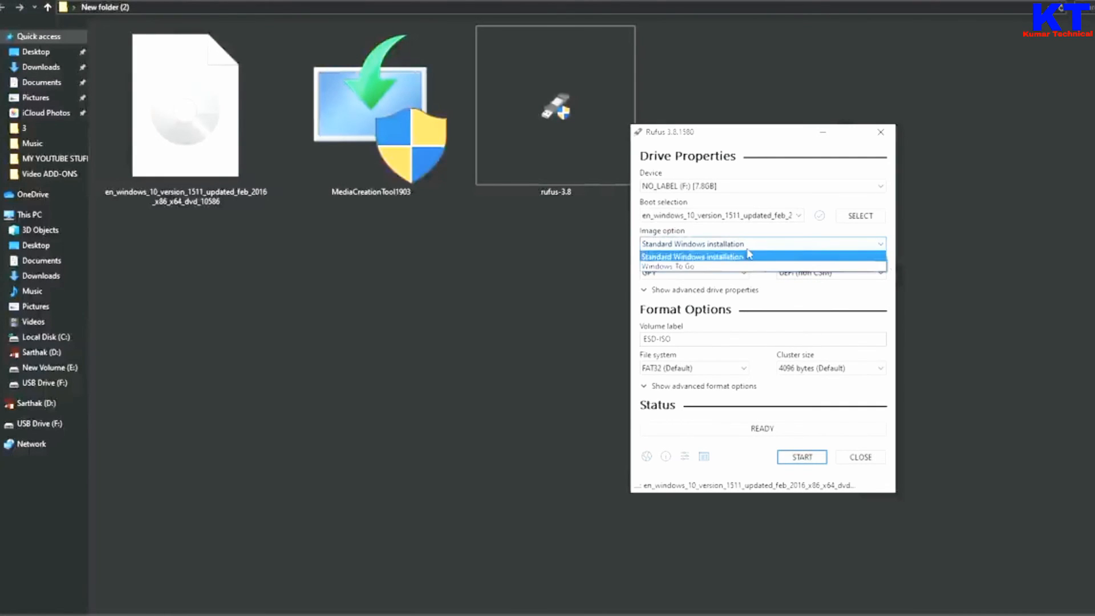
left_click(741, 257)
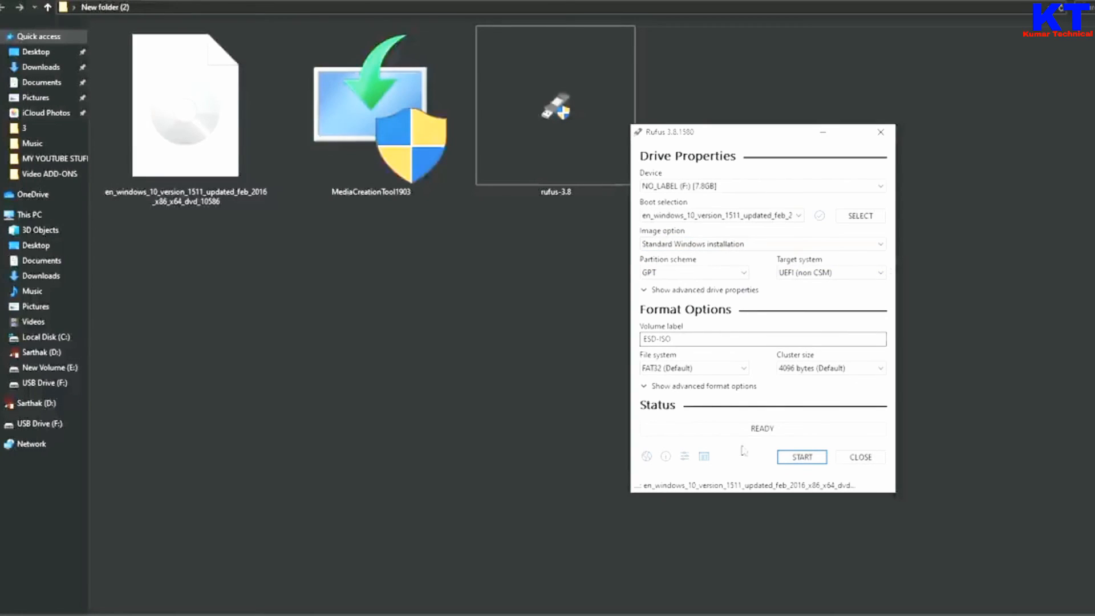
left_click(799, 459)
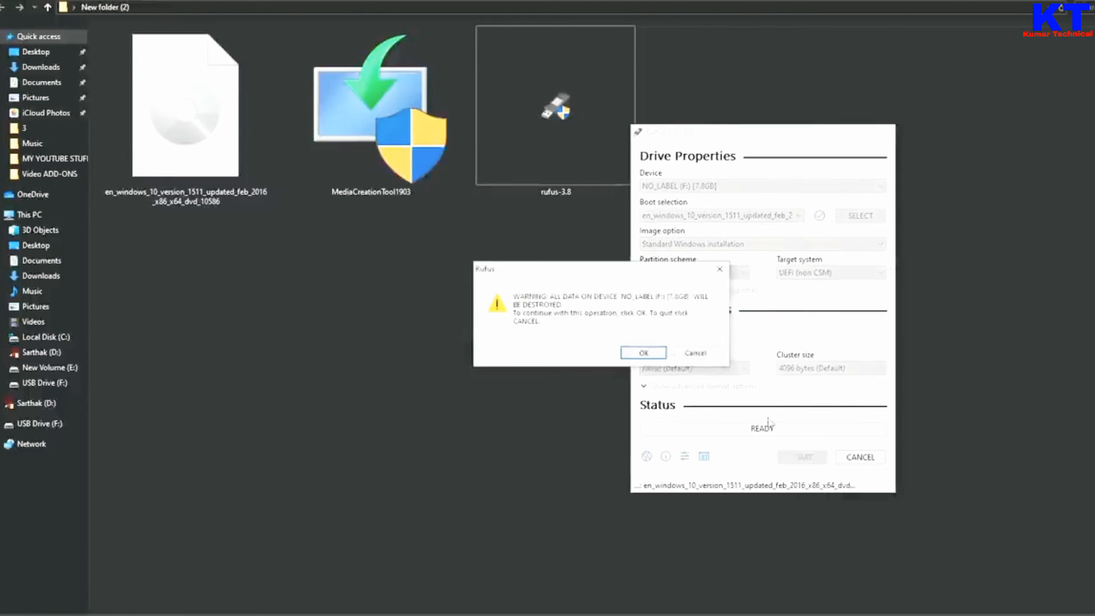